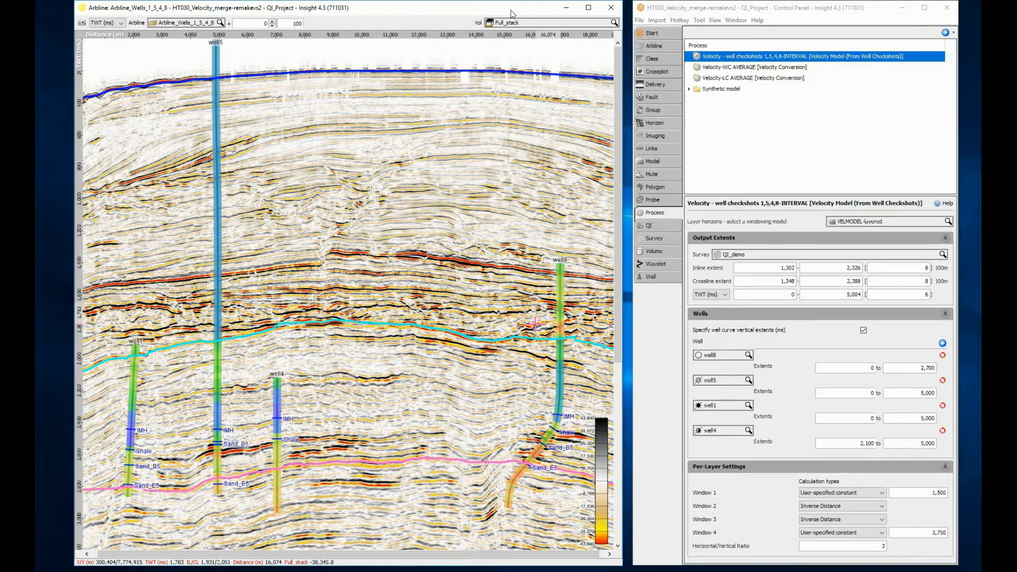
- Display the interval velocity volume from well checkshots 1,5,4,8 on the arbline, followed by Velocity-LayerCake-INTERVAL
left_click(514, 22)
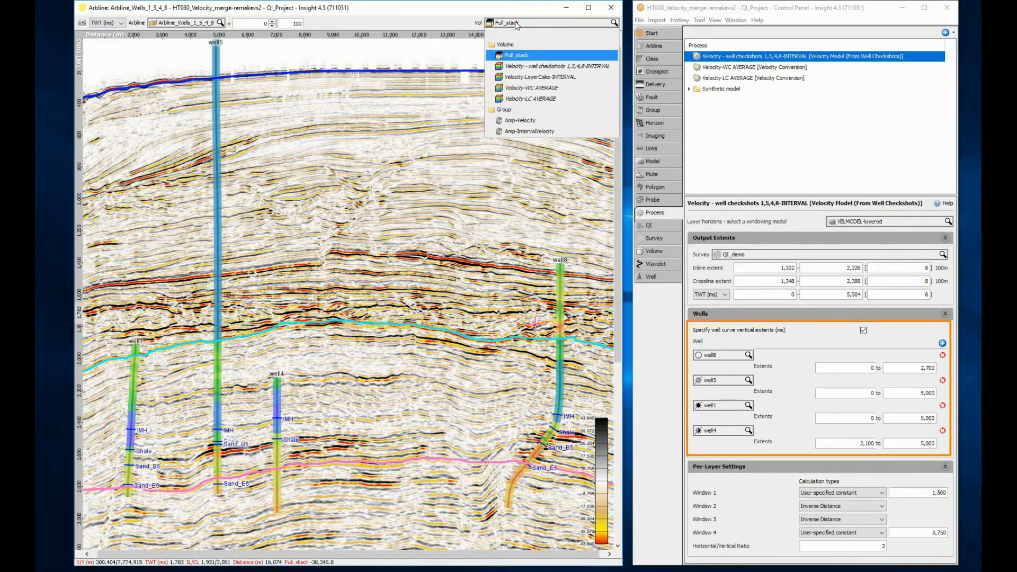
left_click(535, 67)
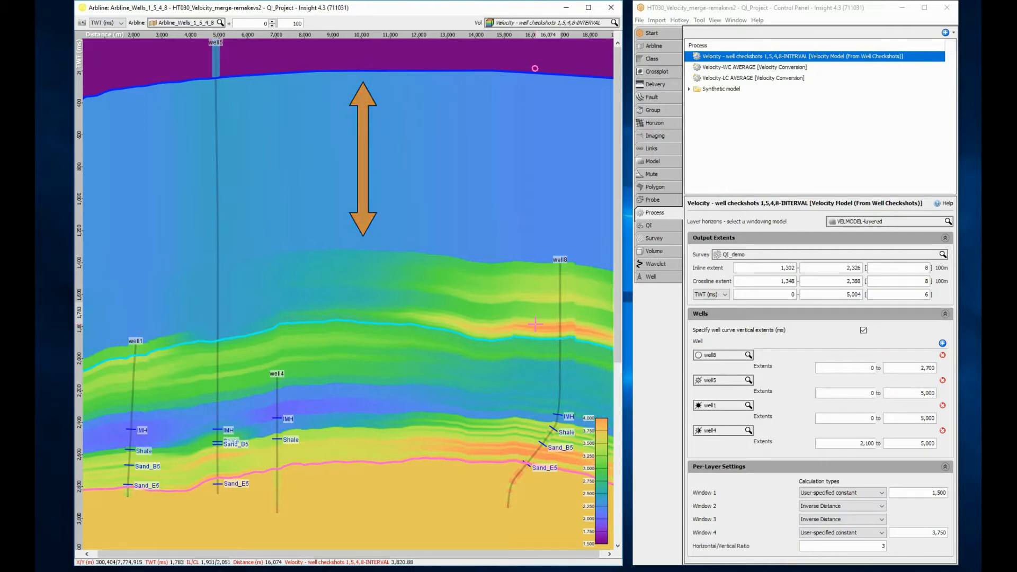
left_click(536, 23)
left_click(546, 78)
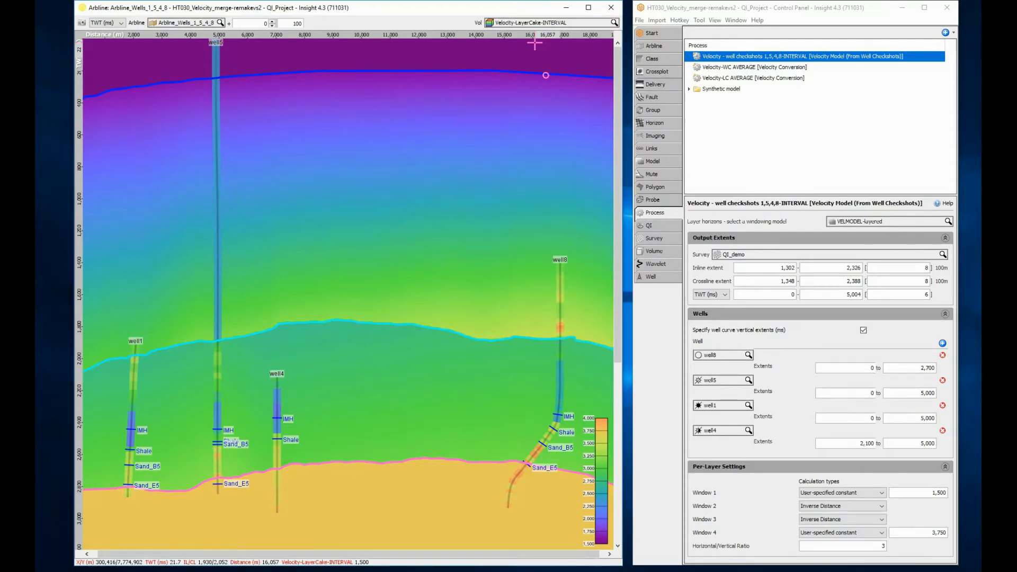
- Review the Velocity-WC AVERAGE and Velocity-LC AVERAGE conversion processes, displaying each output volume on the arbline
left_click(713, 68)
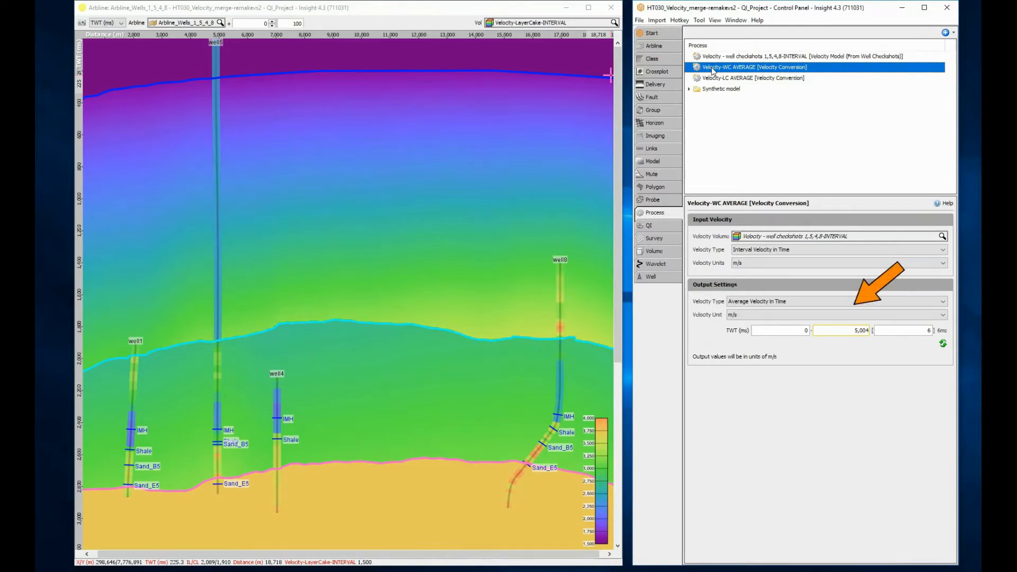
left_click(595, 23)
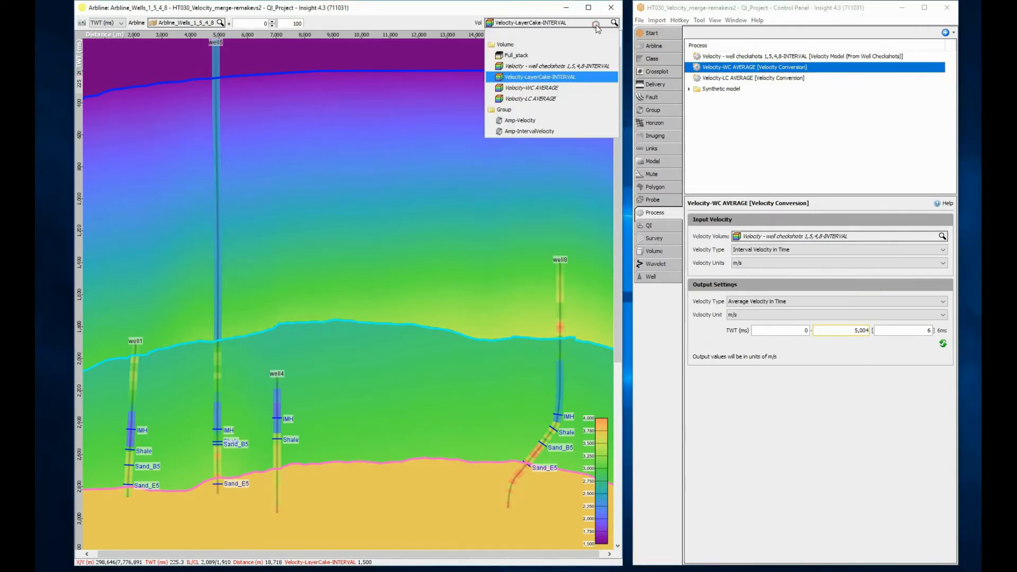
left_click(569, 87)
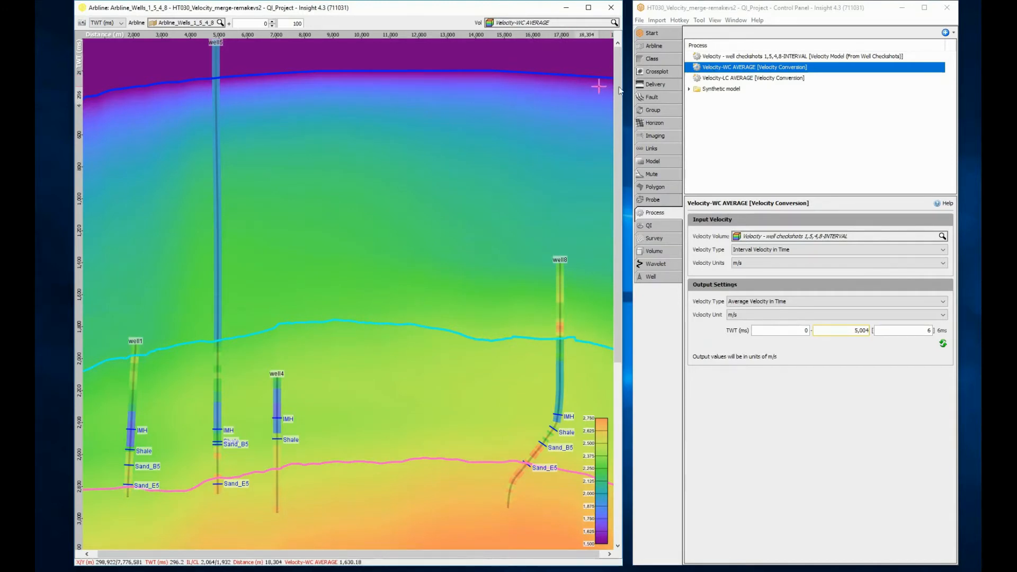
left_click(719, 80)
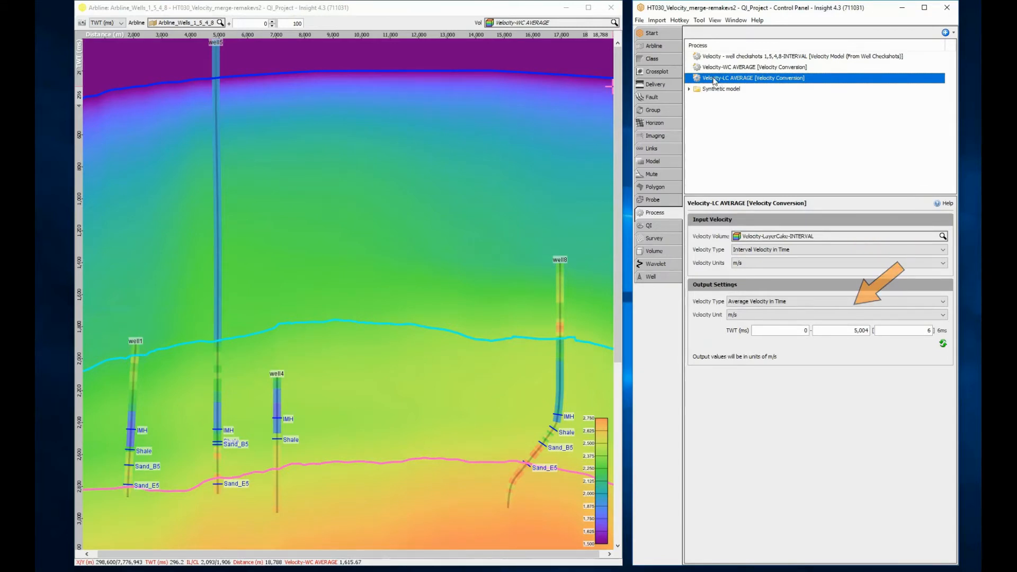
left_click(576, 23)
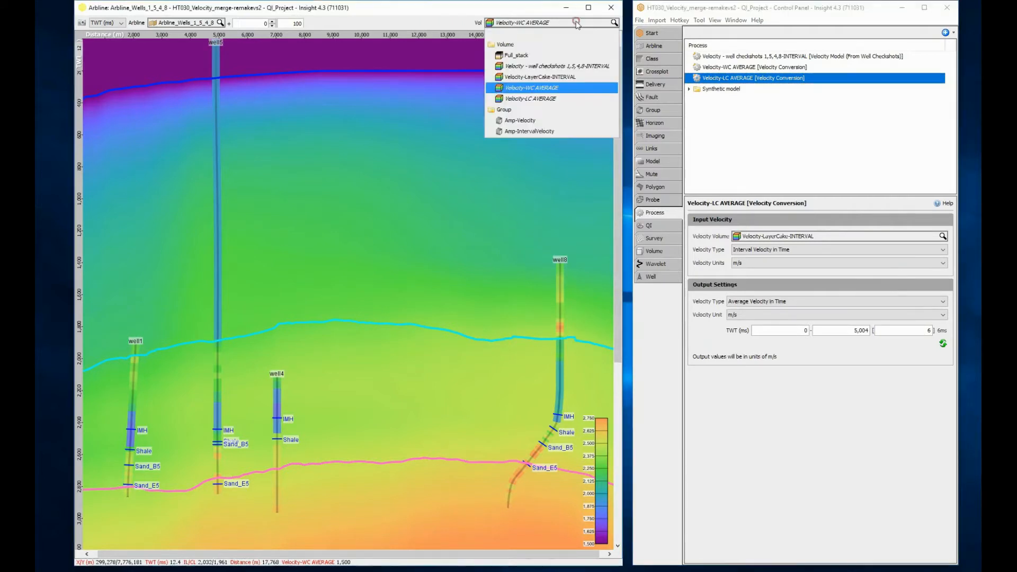
left_click(552, 98)
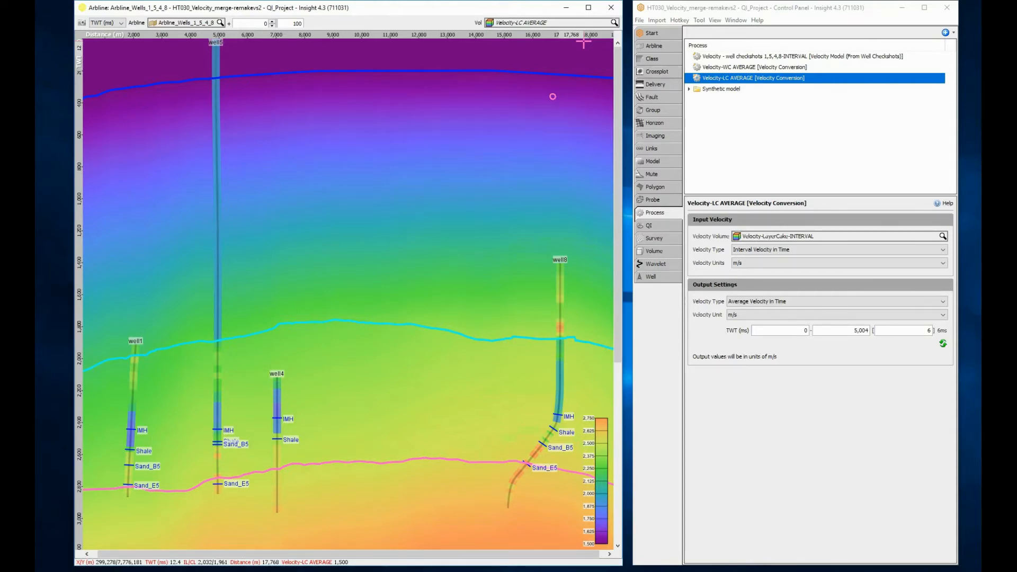
- Create a Volume Merge process named Velocity-merge-AVERAGE
left_click(945, 32)
left_click(923, 46)
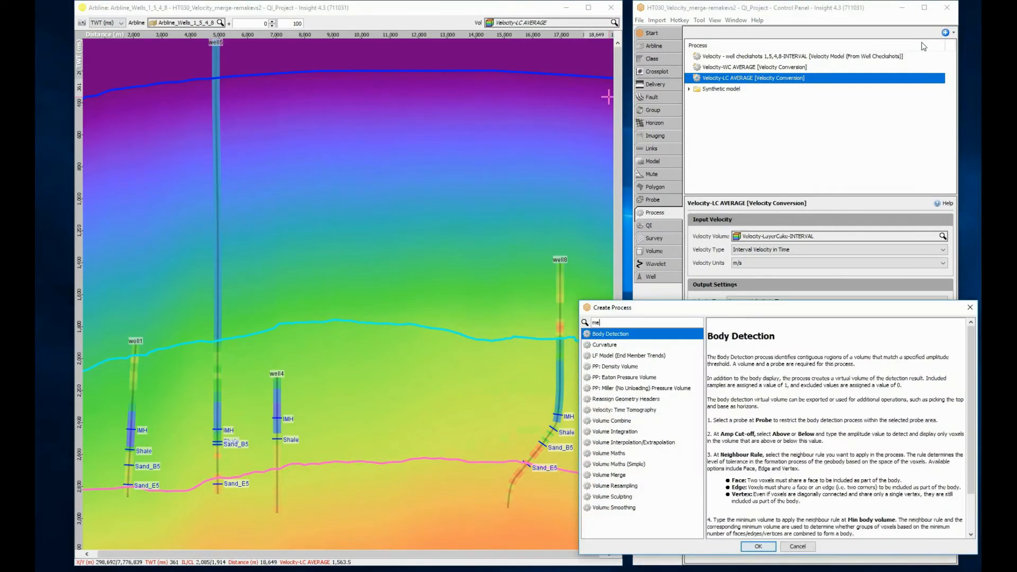
type("merge")
left_click(614, 345)
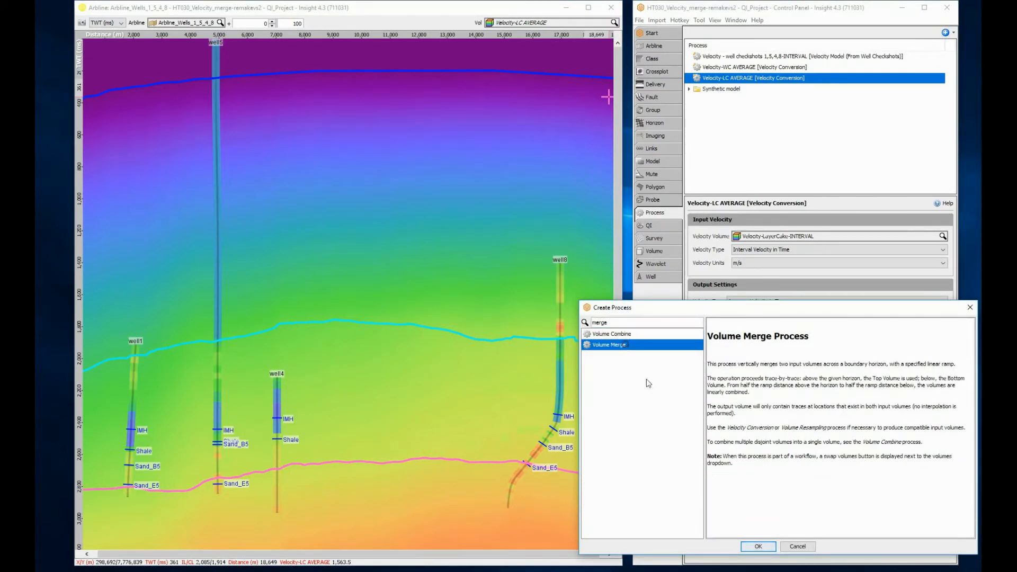
left_click(758, 546)
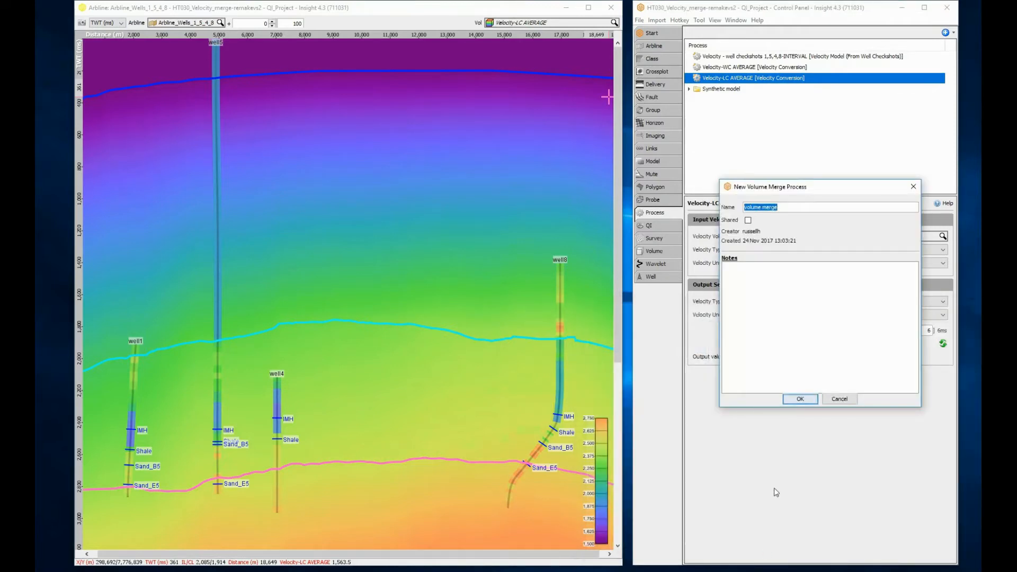
type("Velocity-merge-AVERAGE")
key("Return")
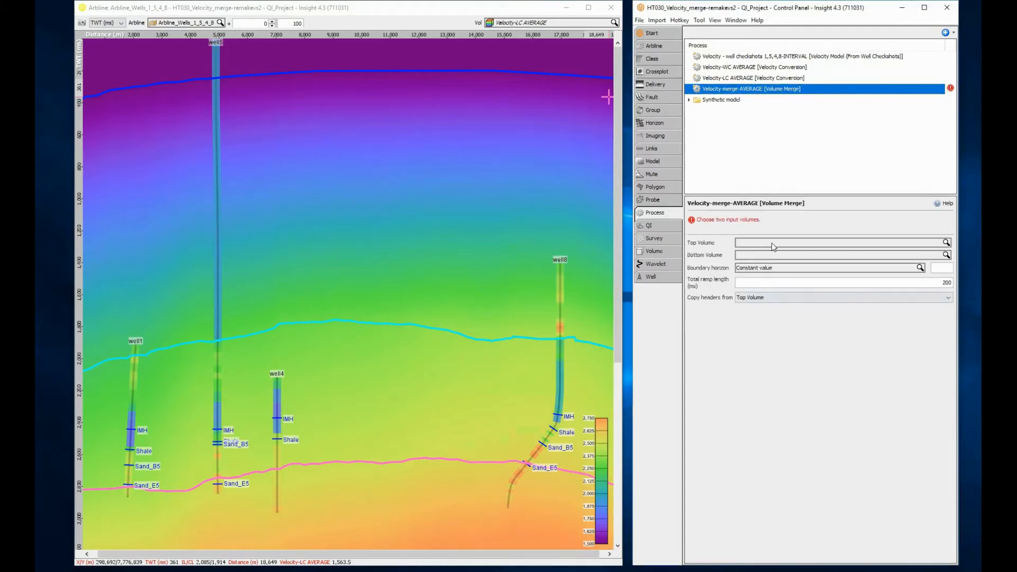
- Set the merge's top volume to Velocity-LC AVERAGE and its bottom volume to Velocity-WC AVERAGE
left_click(771, 244)
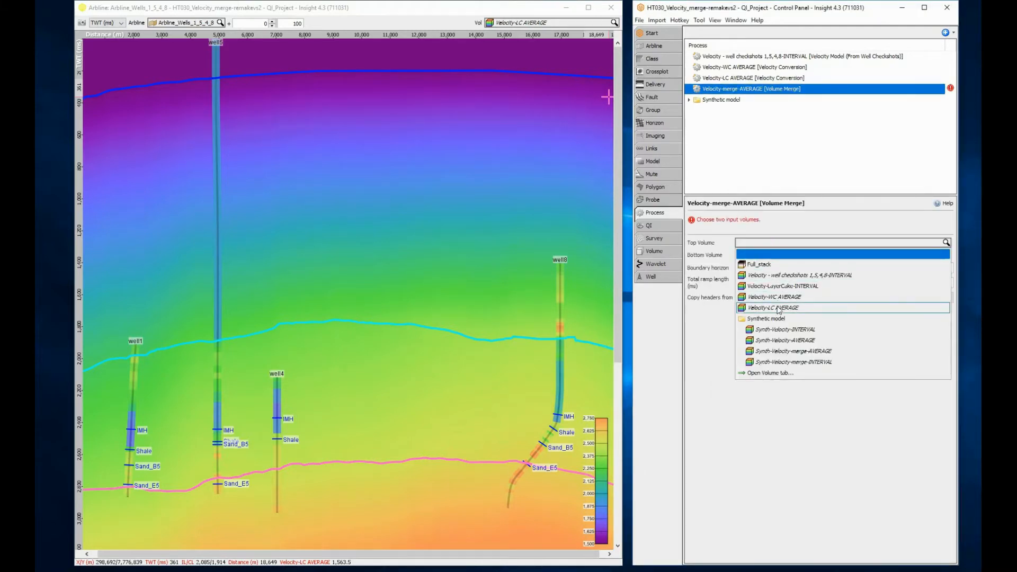
left_click(777, 308)
left_click(769, 256)
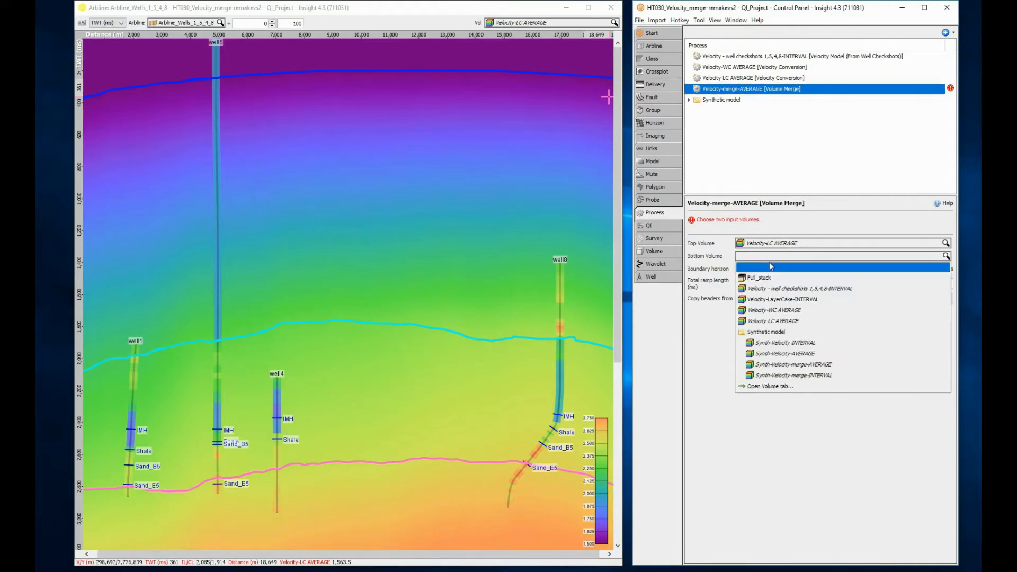
left_click(774, 310)
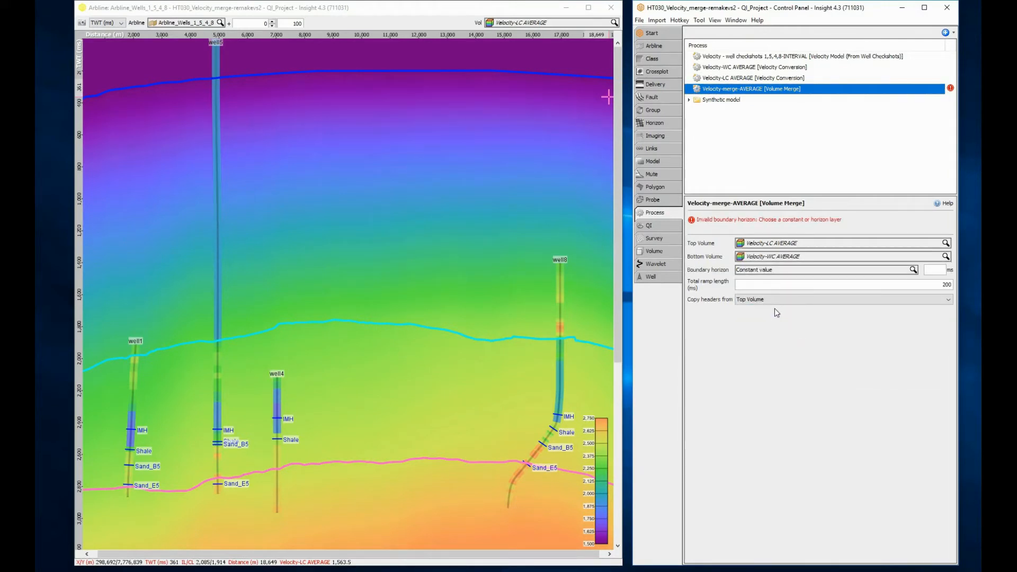
- Set the merge boundary to horizon VELMODEL_BCarbs with 0 ms offset and 0 ms ramp length, and display Velocity-merge-AVERAGE on the arbline
left_click(774, 270)
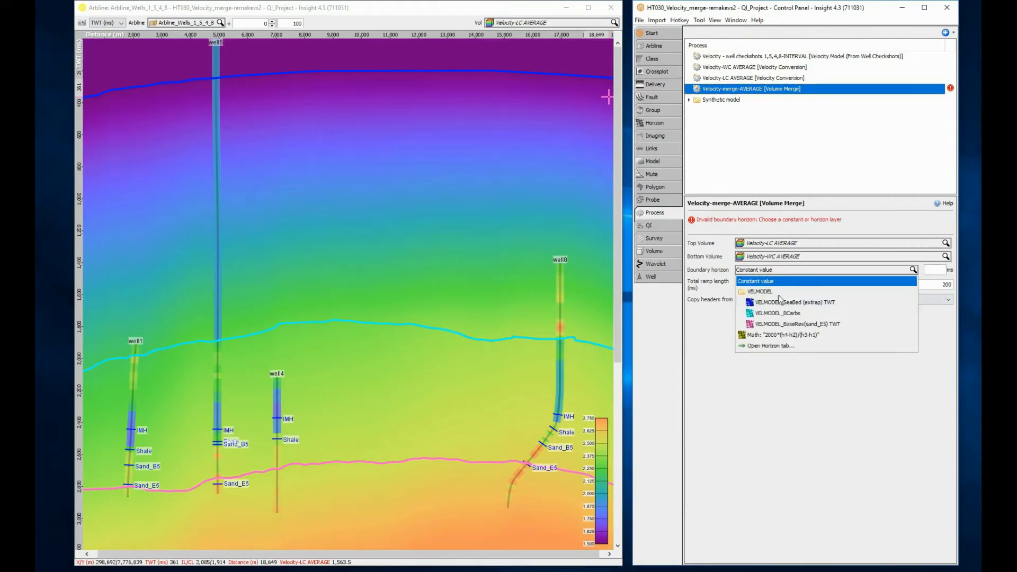
left_click(784, 314)
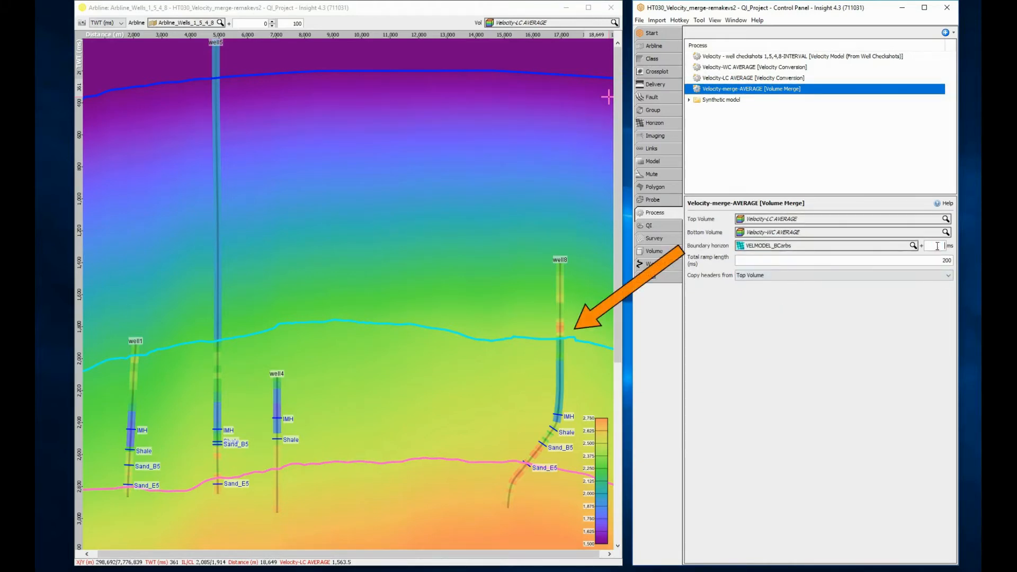
left_click_drag(933, 258, 961, 260)
type("0")
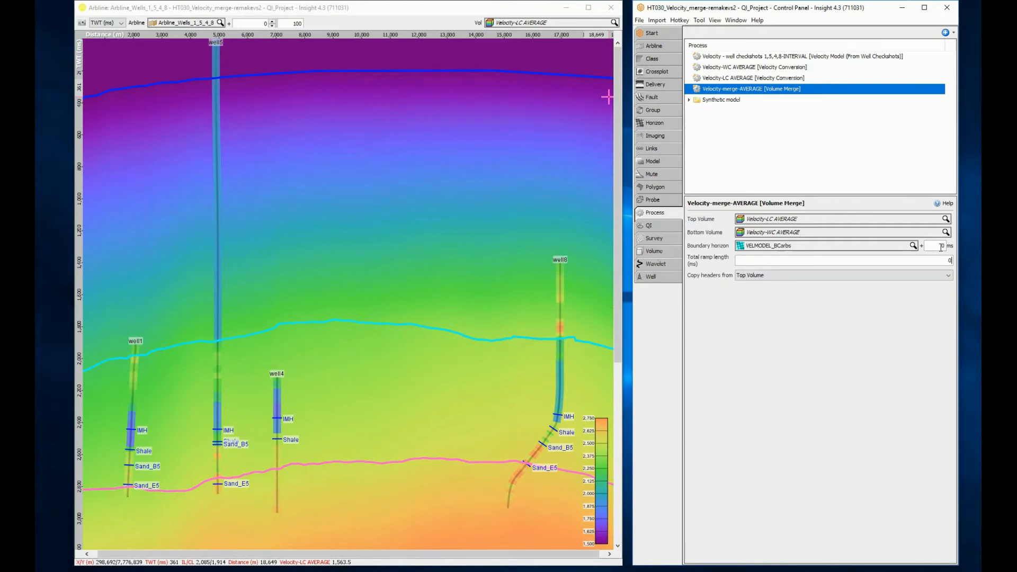
left_click(579, 24)
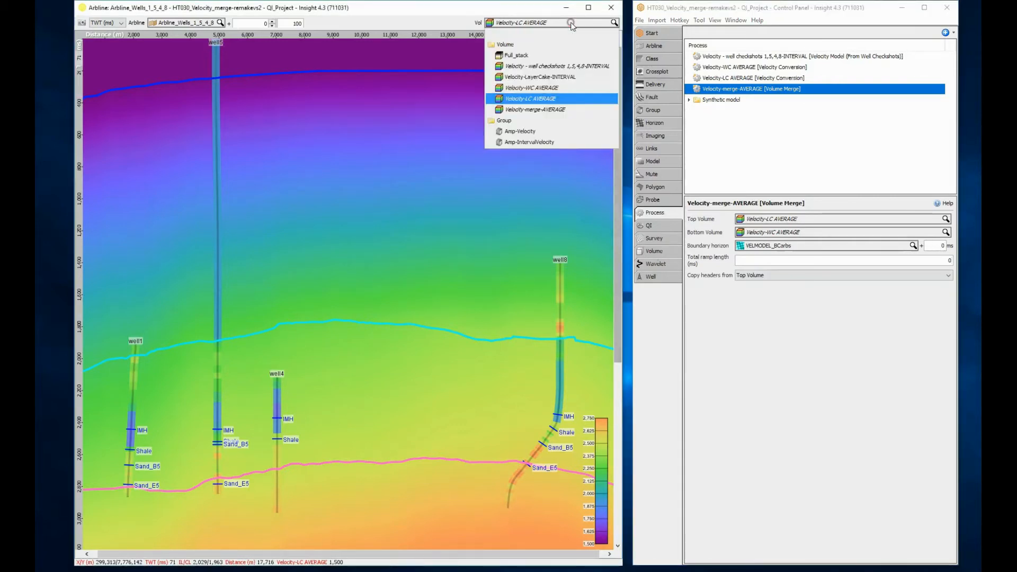
left_click(561, 110)
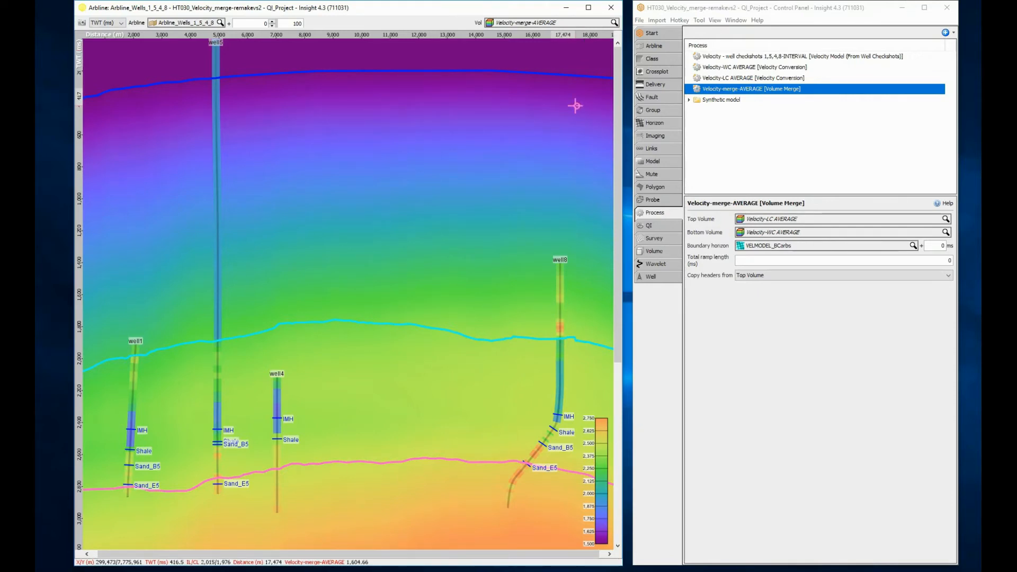
- Create a Velocity Conversion process named Velocity-merge-INTERVAL
left_click(947, 32)
left_click(933, 46)
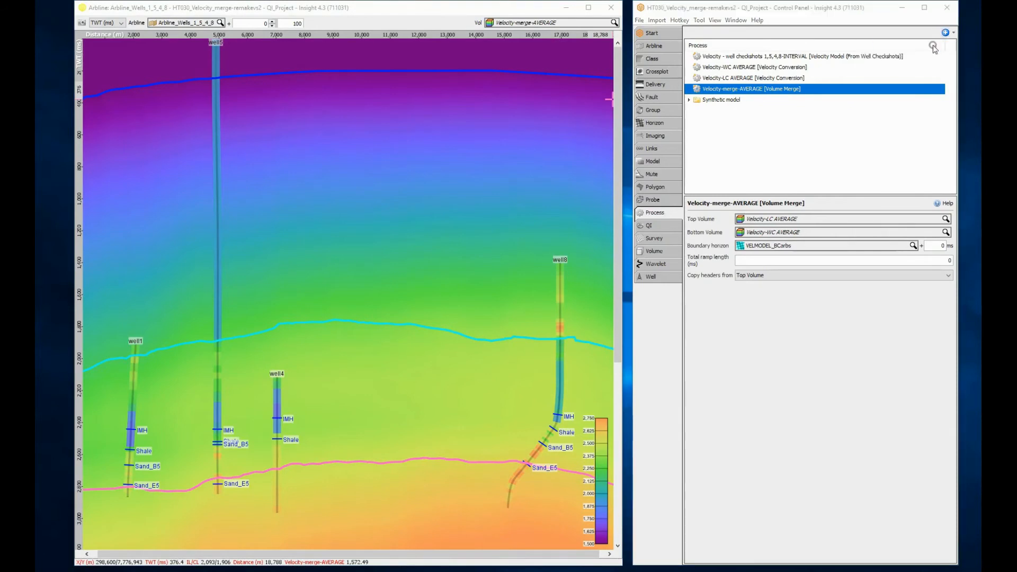
type("conversion")
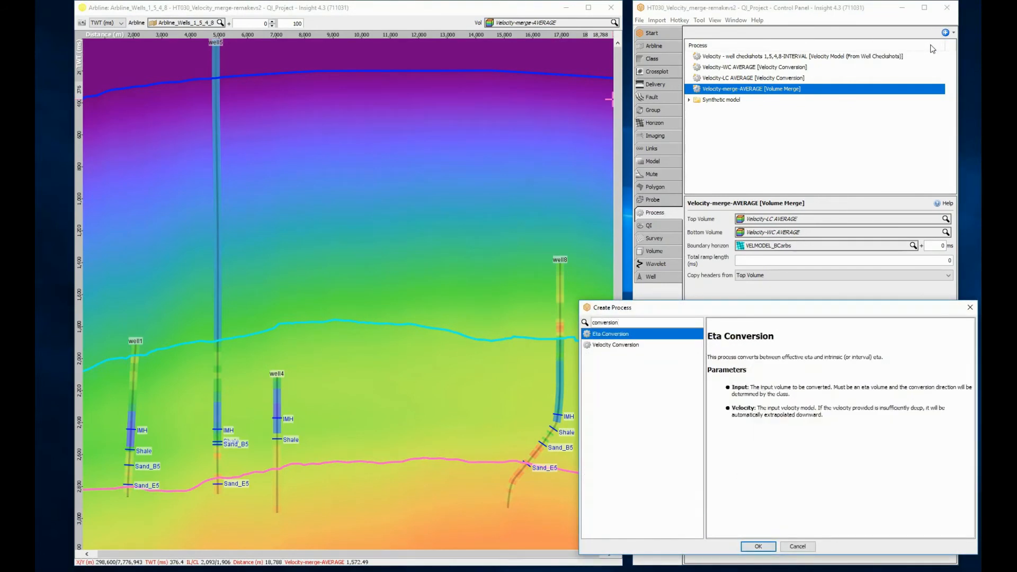
left_click(652, 345)
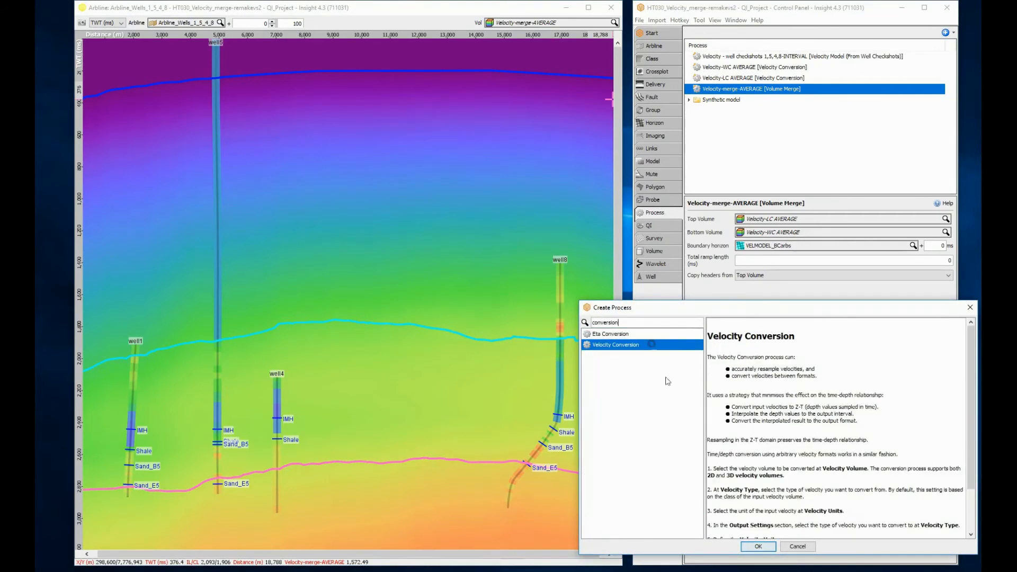
left_click(758, 546)
type("Velo")
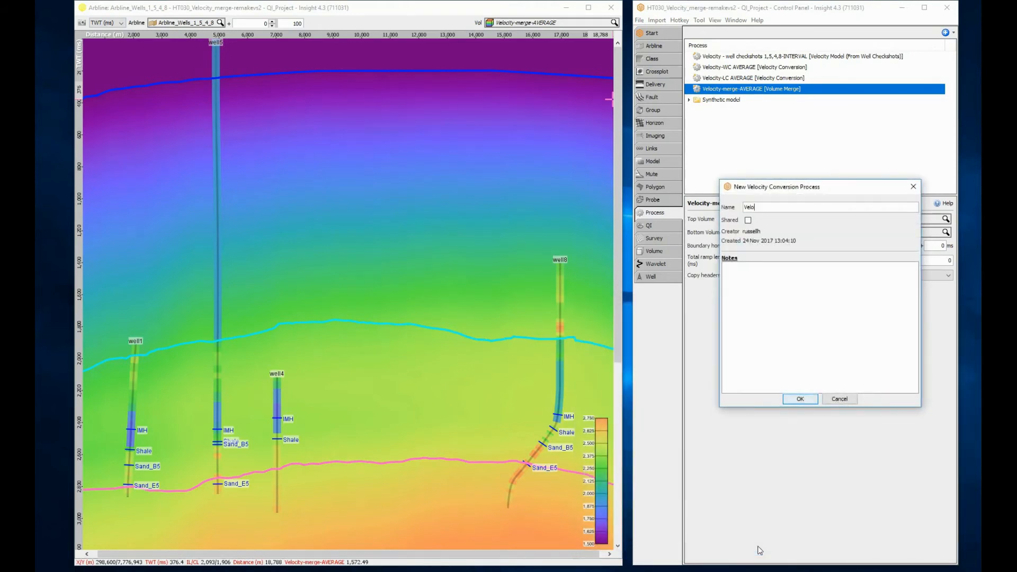
type("city-merge-INTERVAL")
left_click(796, 400)
- Use Velocity-merge-AVERAGE as the conversion's input velocity volume and display Velocity-merge-INTERVAL on the arbline
left_click(800, 261)
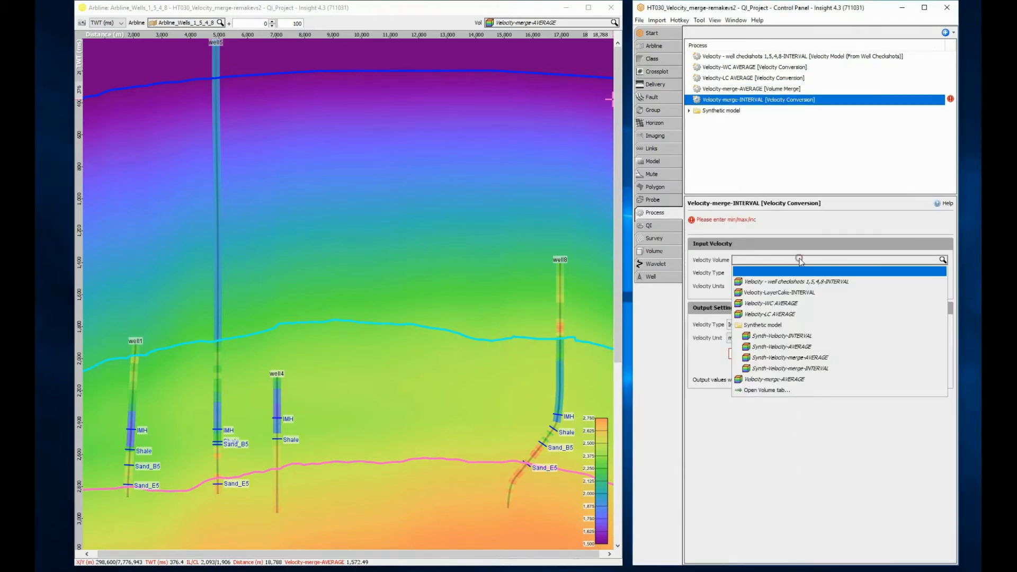
left_click(787, 379)
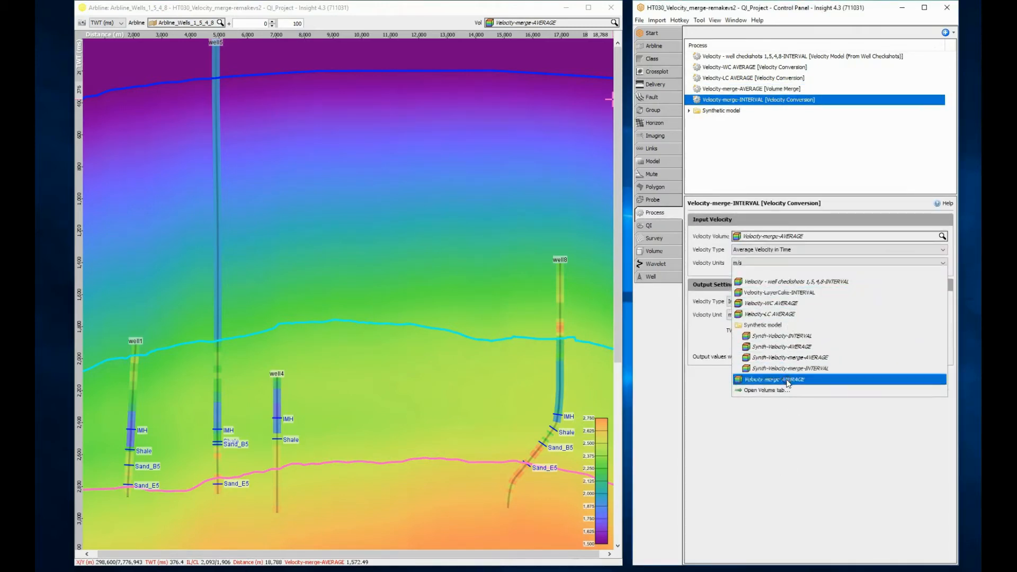
left_click(570, 24)
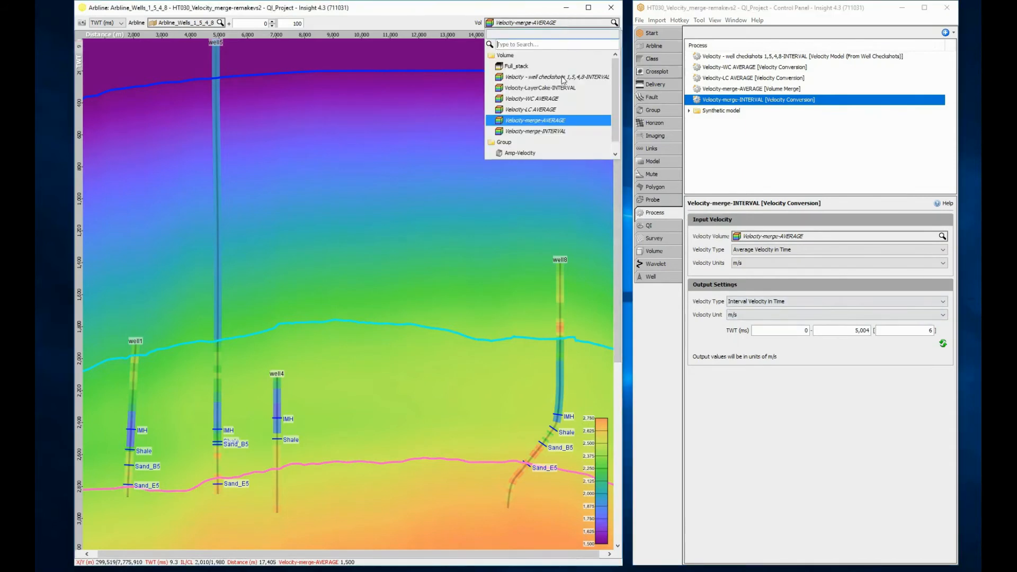
left_click(558, 129)
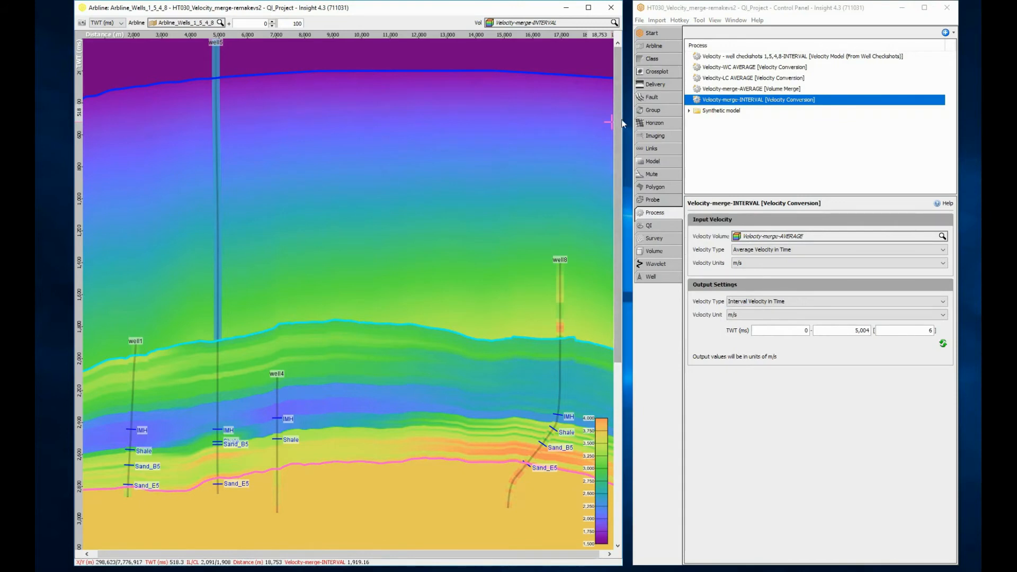
- Review the Synth-Velocity-INTERVAL Volume Maths process in the Synthetic model folder and display its volume on the arbline
double_click(712, 111)
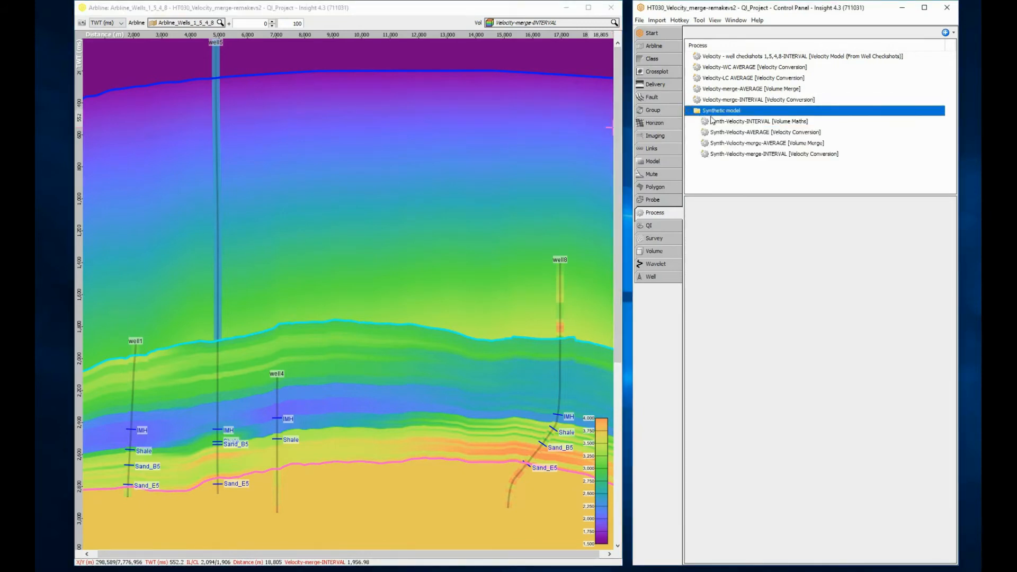
left_click(734, 122)
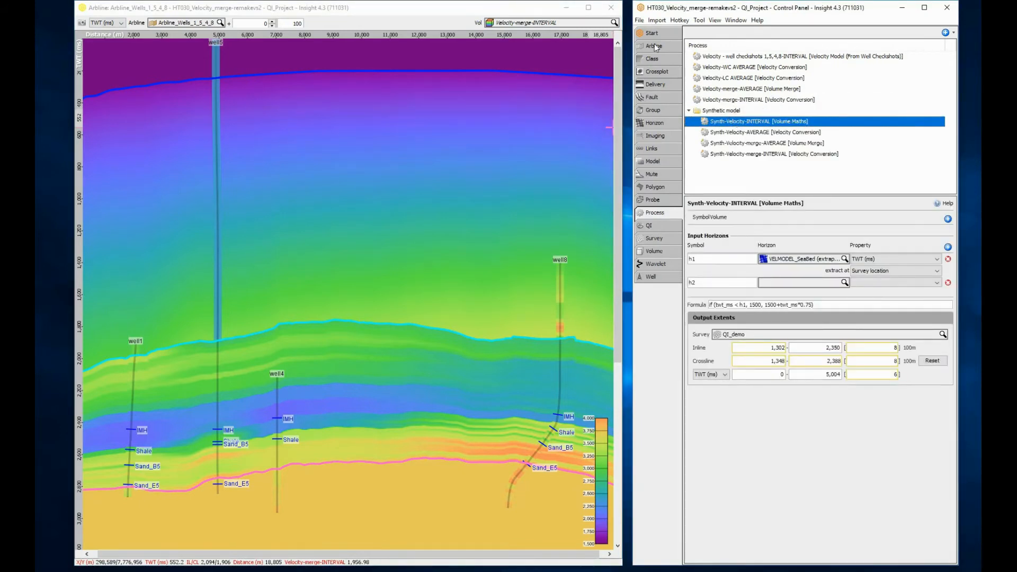
left_click(585, 23)
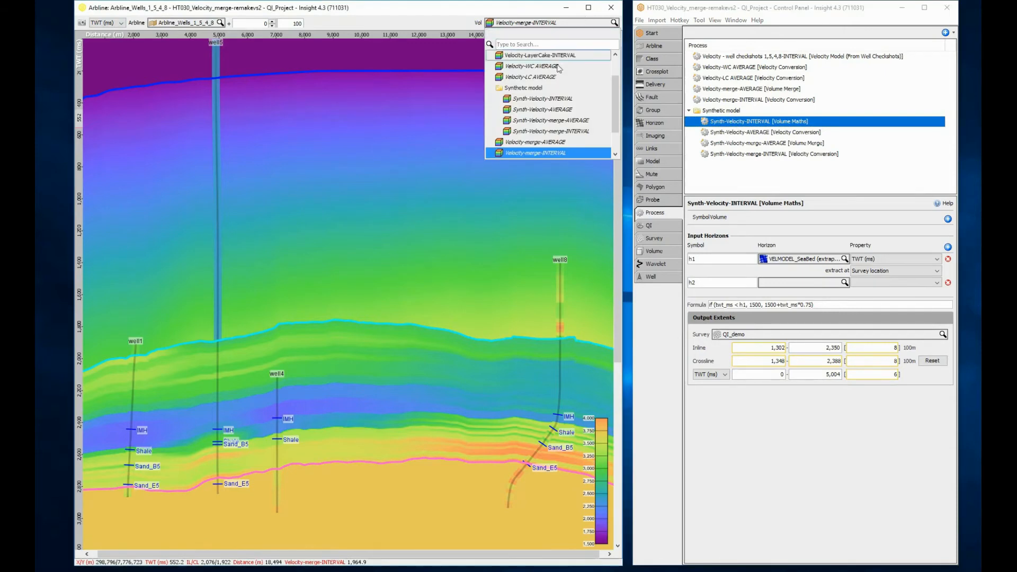
left_click(549, 99)
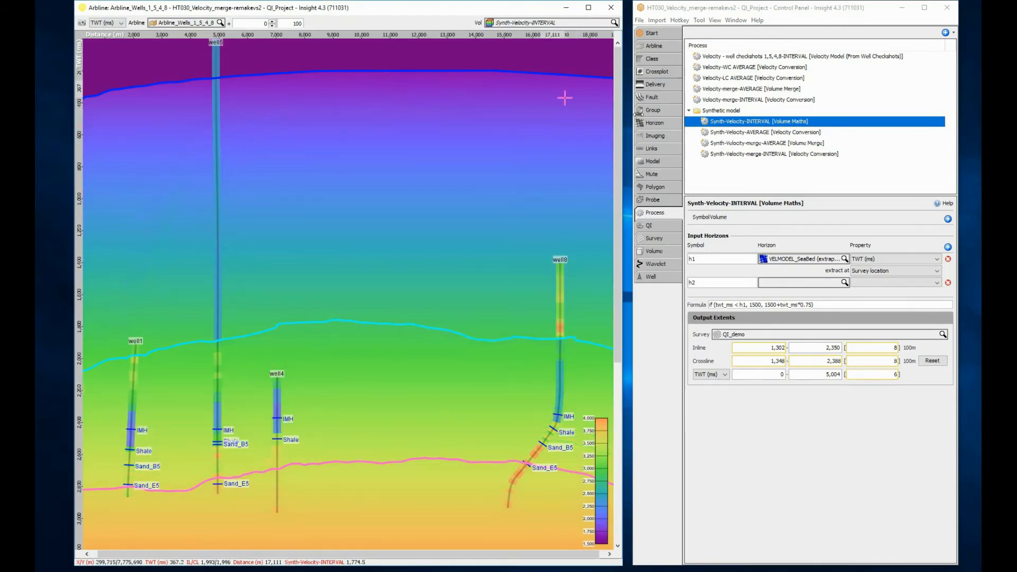
- Review the Synth-Velocity-AVERAGE conversion process and display its volume on the arbline
key("alt+Tab")
key("Down")
left_click(545, 23)
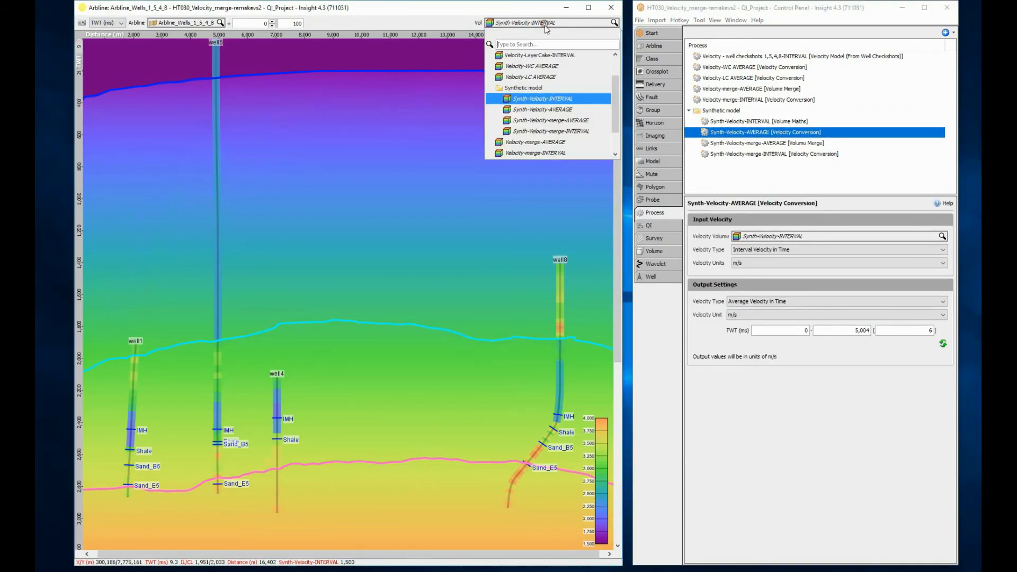
left_click(555, 109)
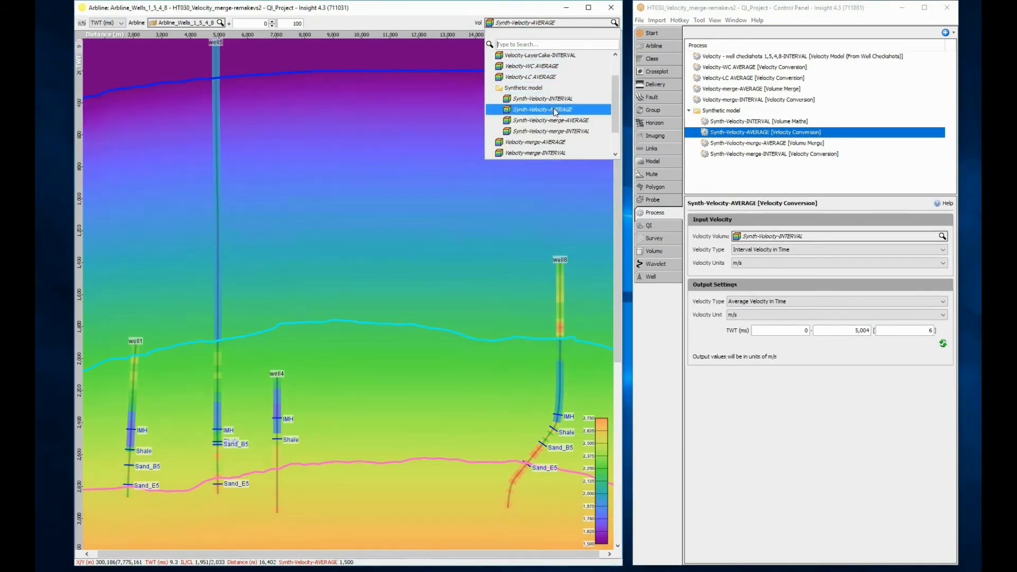
- Review the Synth-Velocity-merge-AVERAGE Volume Merge process and display its volume on the arbline
key("alt+Tab")
key("Down")
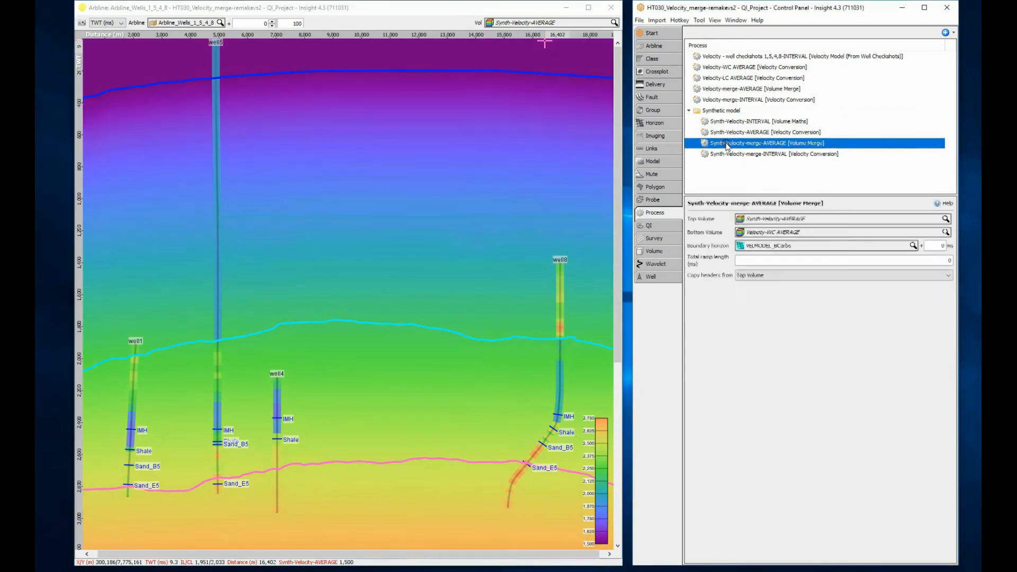
left_click(574, 25)
left_click(548, 120)
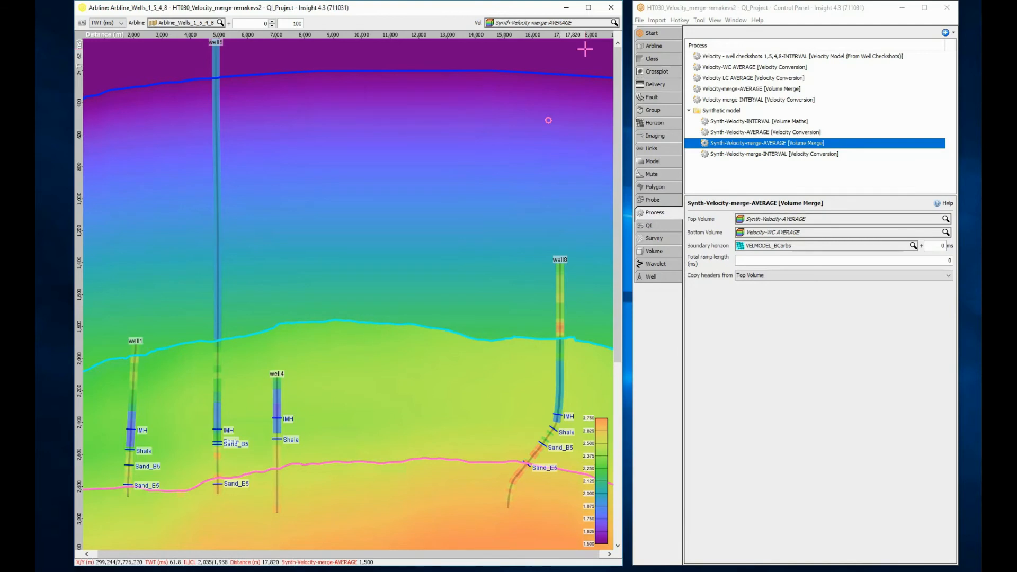
- Review the Synth-Velocity-merge-INTERVAL Velocity Conversion process and display its volume on the arbline
left_click(729, 153)
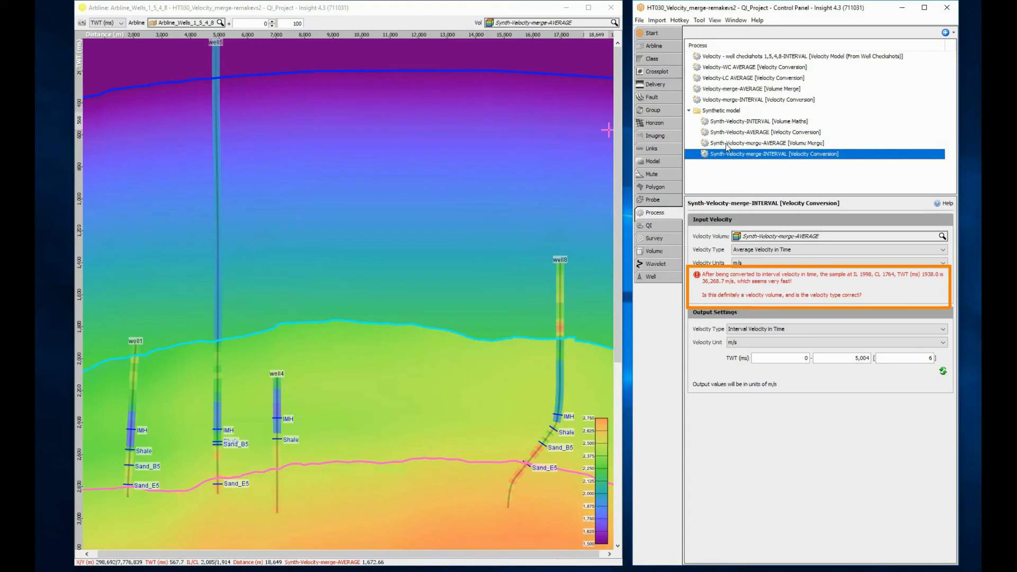
left_click(581, 23)
left_click(558, 131)
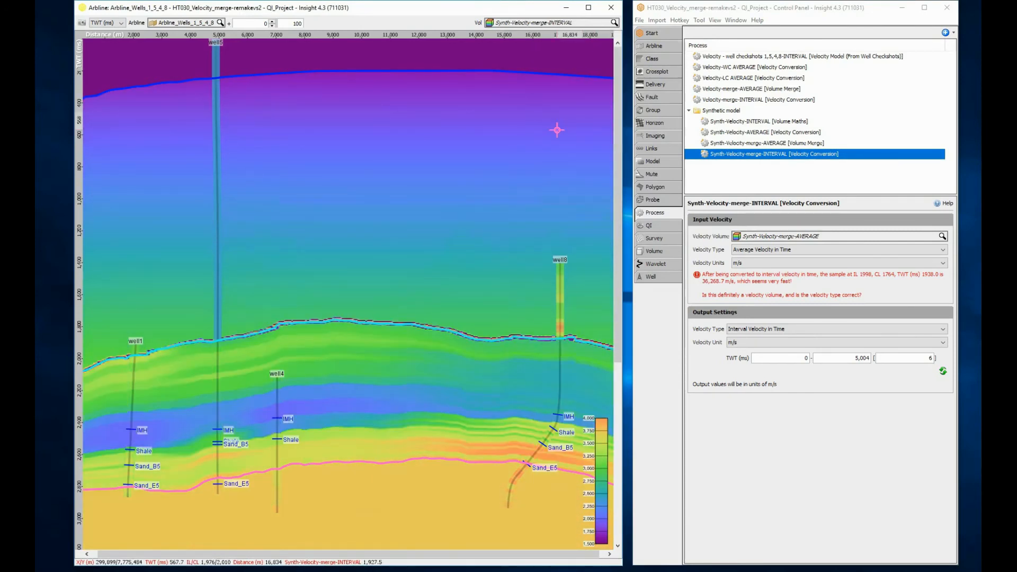
- Set the total ramp length of the Synth-Velocity-merge-AVERAGE Volume Merge process to 200 ms
left_click(754, 144)
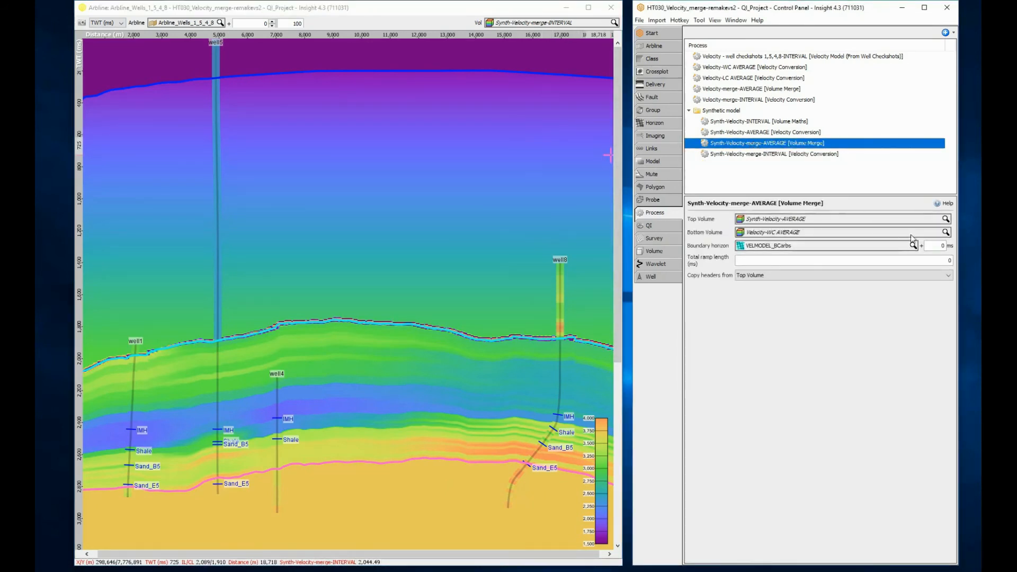
double_click(944, 258)
type("200")
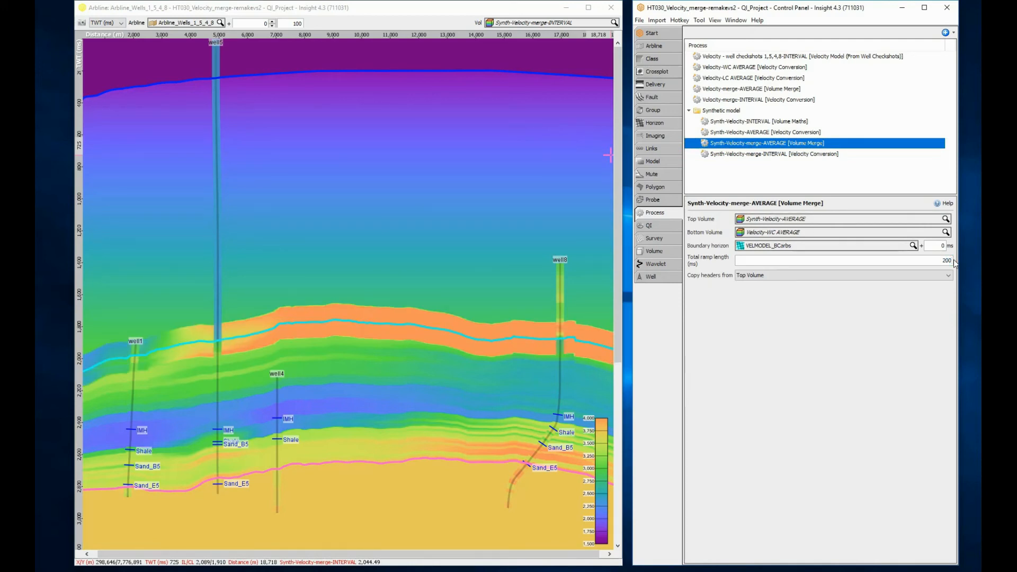
- Set the merge's total ramp length to 400 ms and offset the VELMODEL_BCarbs boundary horizon by 200 ms
double_click(951, 260)
type("400")
double_click(945, 246)
type("200")
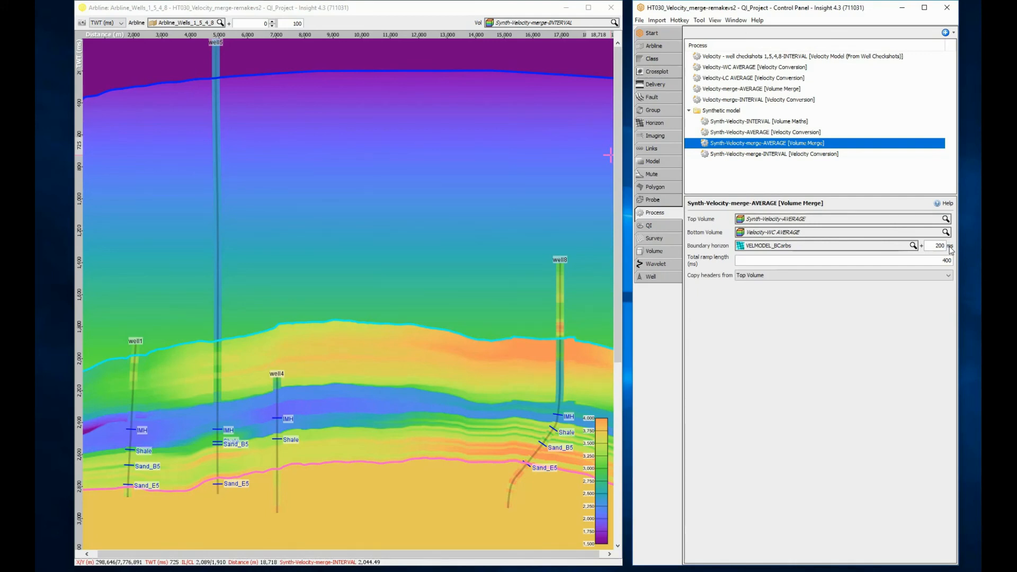
- Set the boundary horizon offset to 400 ms and the total ramp length to 800 ms for the synthetic average-velocity merge
double_click(940, 246)
type("400")
key("Tab")
type("800")
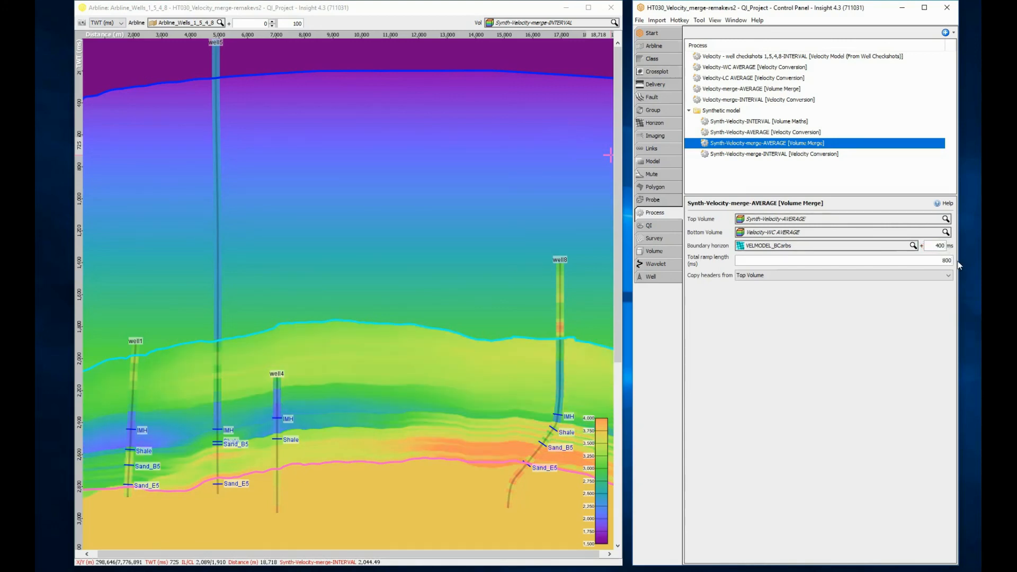